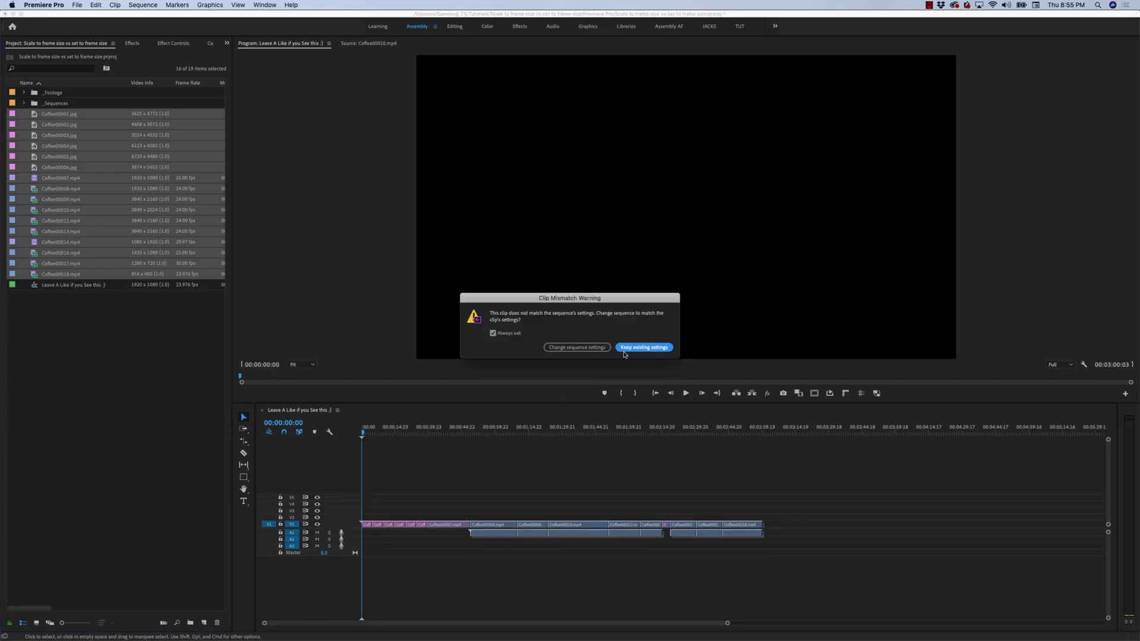
# - Keep the existing sequence settings for the added coffee clips and scrub the timeline to check their framing
pyautogui.click(638, 347)
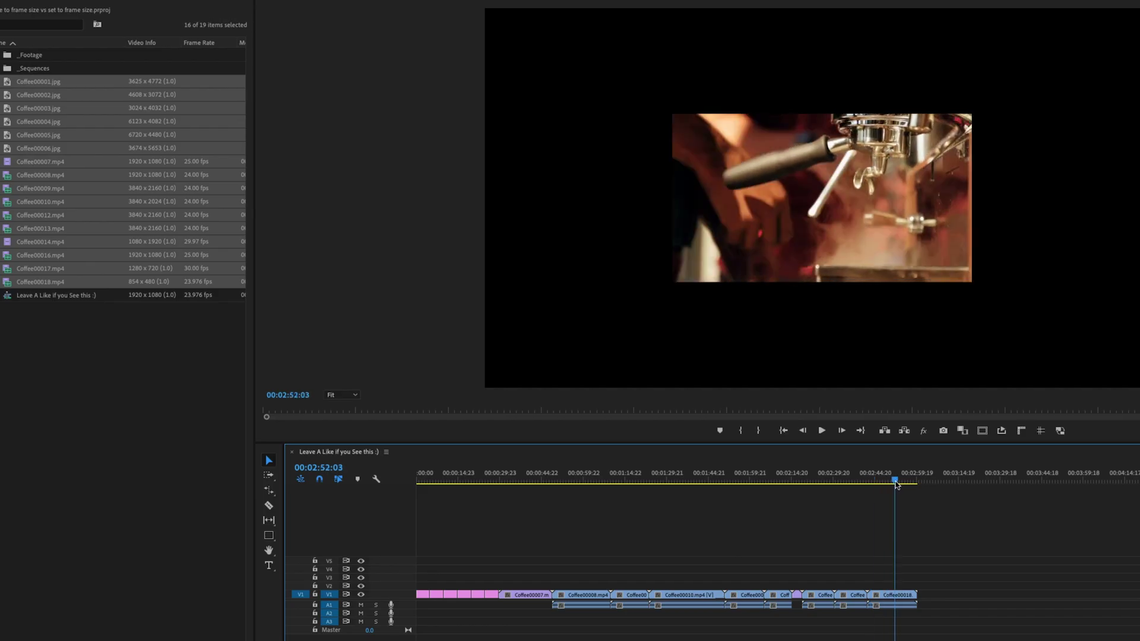
pyautogui.moveTo(745, 435); pyautogui.dragTo(637, 451)
pyautogui.moveTo(762, 507); pyautogui.dragTo(629, 539)
pyautogui.moveTo(630, 482); pyautogui.dragTo(675, 482)
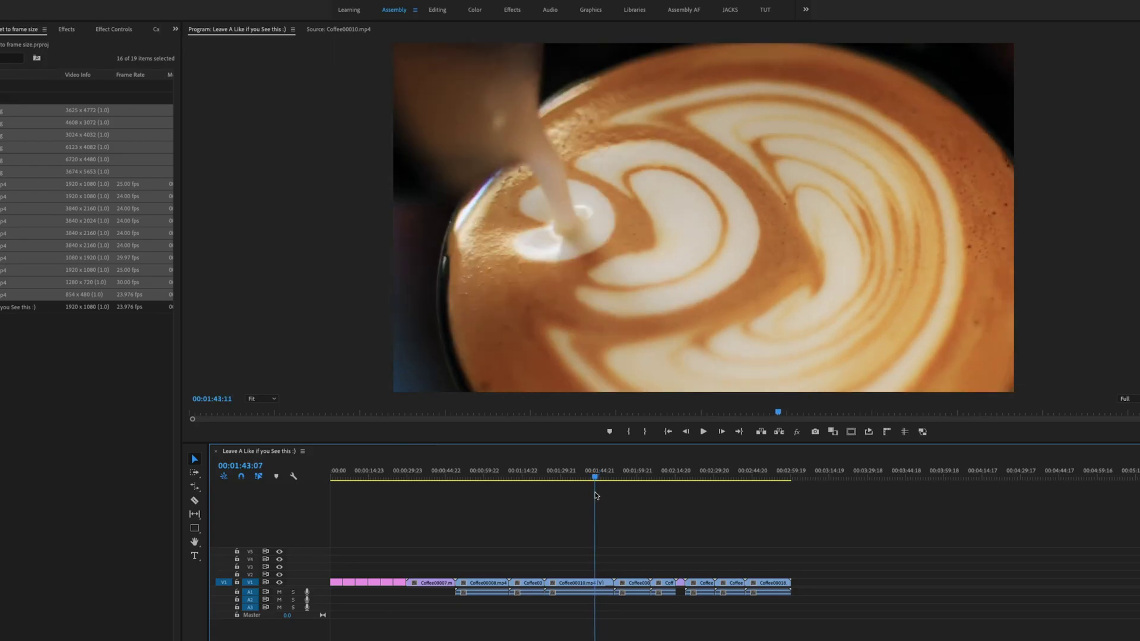
# - Apply Scale to Frame Size to all clips in the sequence
pyautogui.moveTo(787, 528); pyautogui.dragTo(333, 601)
pyautogui.rightClick(563, 583)
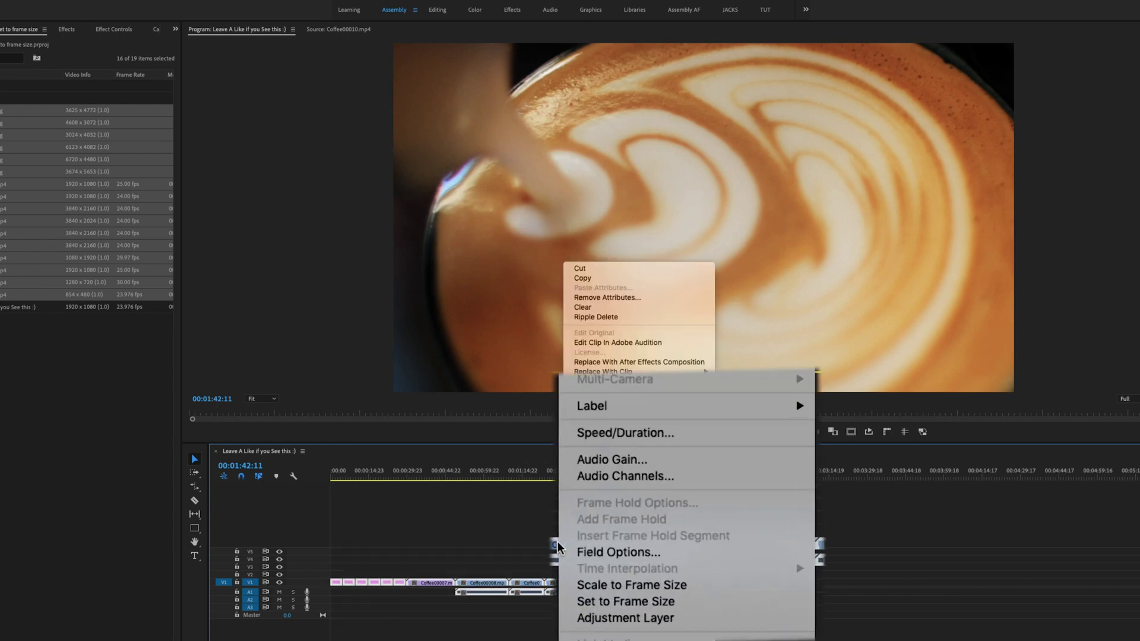
pyautogui.click(670, 576)
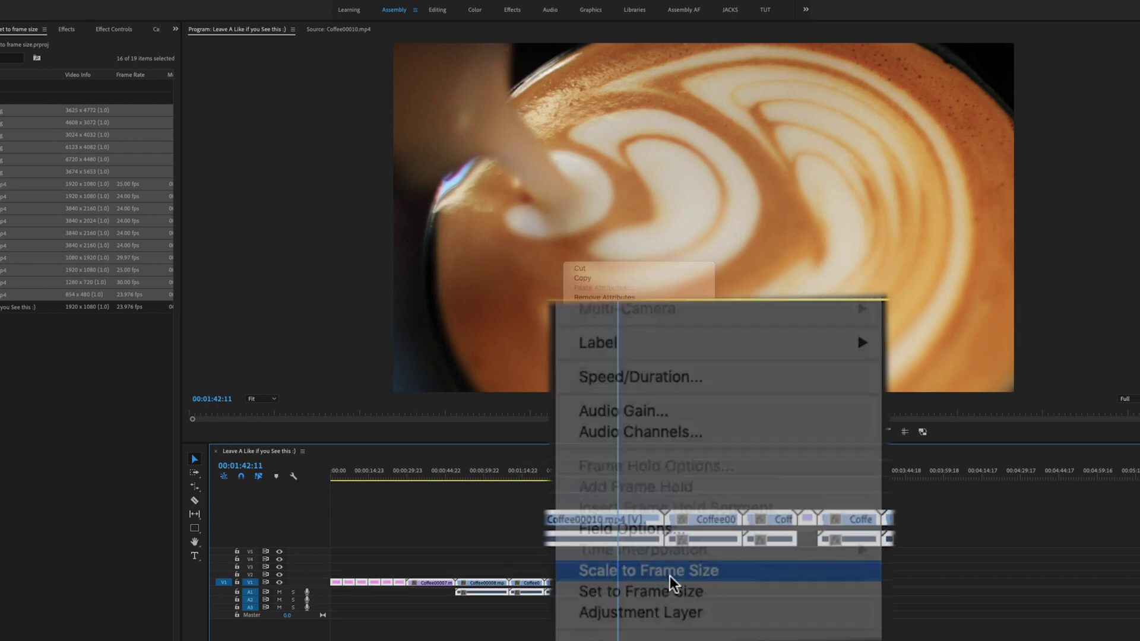
# - Look through the scaled video clips and still images along the timeline to see how each fills the frame
pyautogui.moveTo(595, 475); pyautogui.dragTo(369, 497)
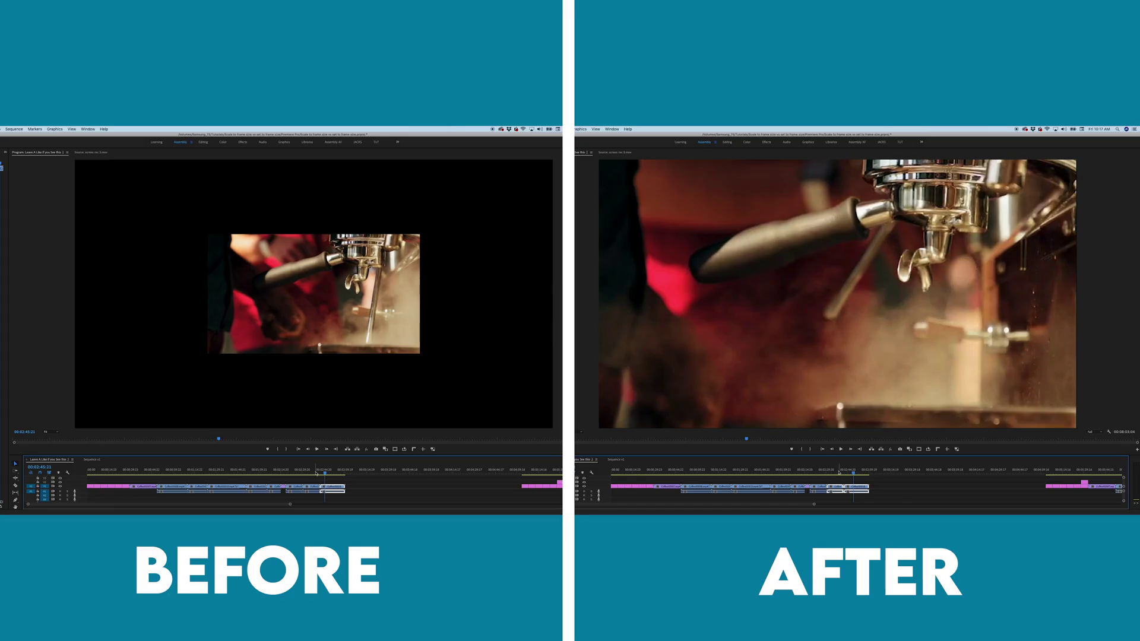
pyautogui.moveTo(316, 473); pyautogui.dragTo(313, 472)
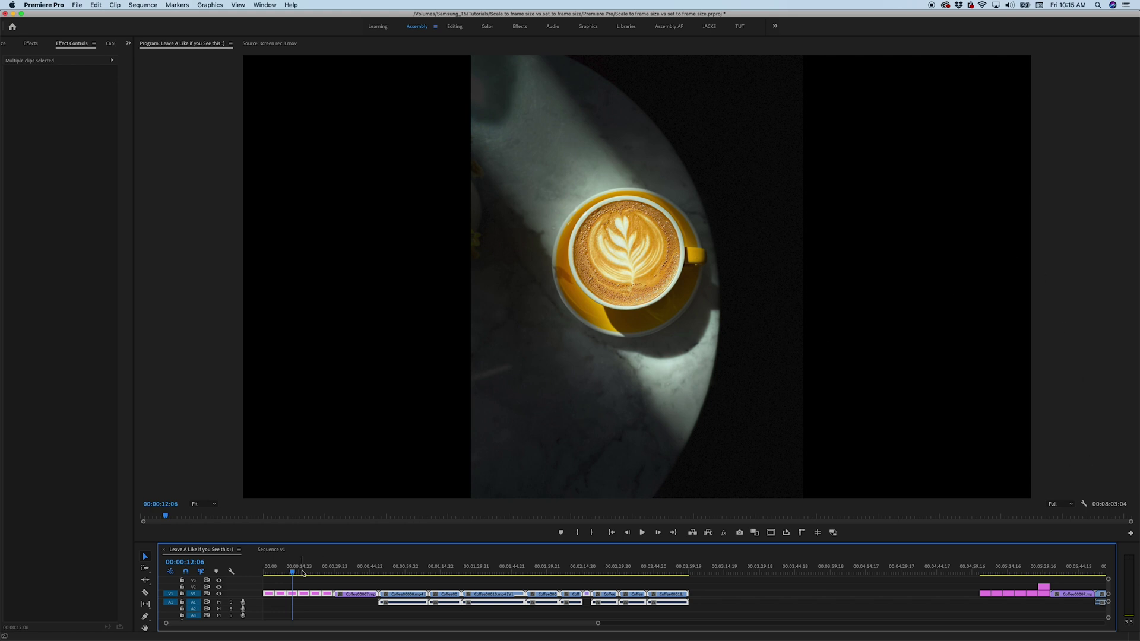
pyautogui.click(303, 573)
pyautogui.click(283, 572)
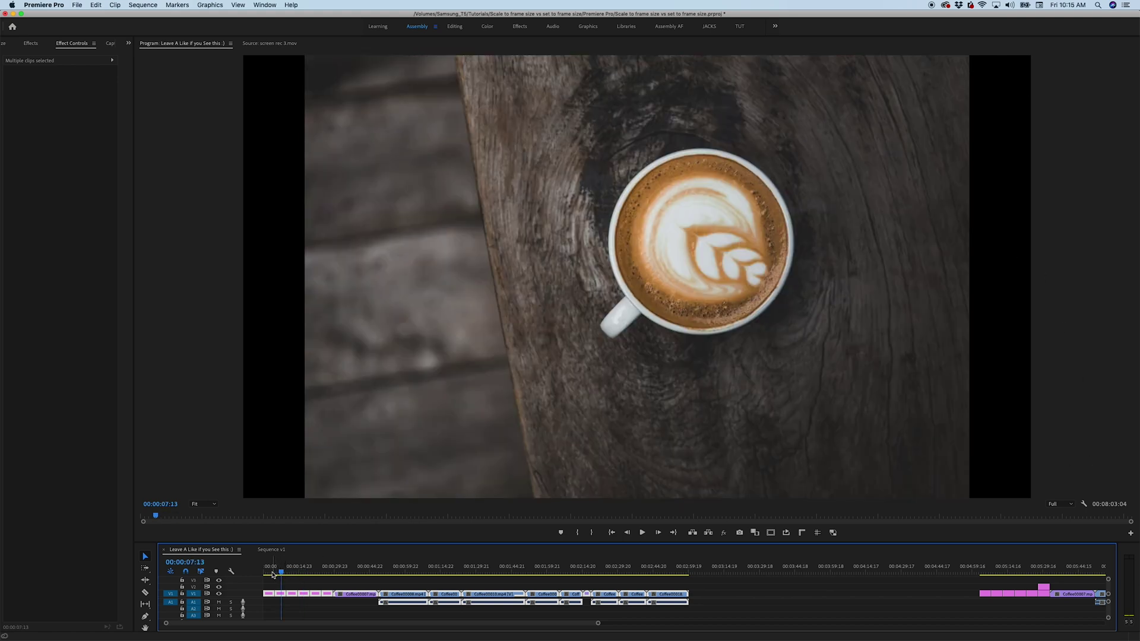
pyautogui.click(268, 571)
pyautogui.click(315, 572)
pyautogui.click(326, 572)
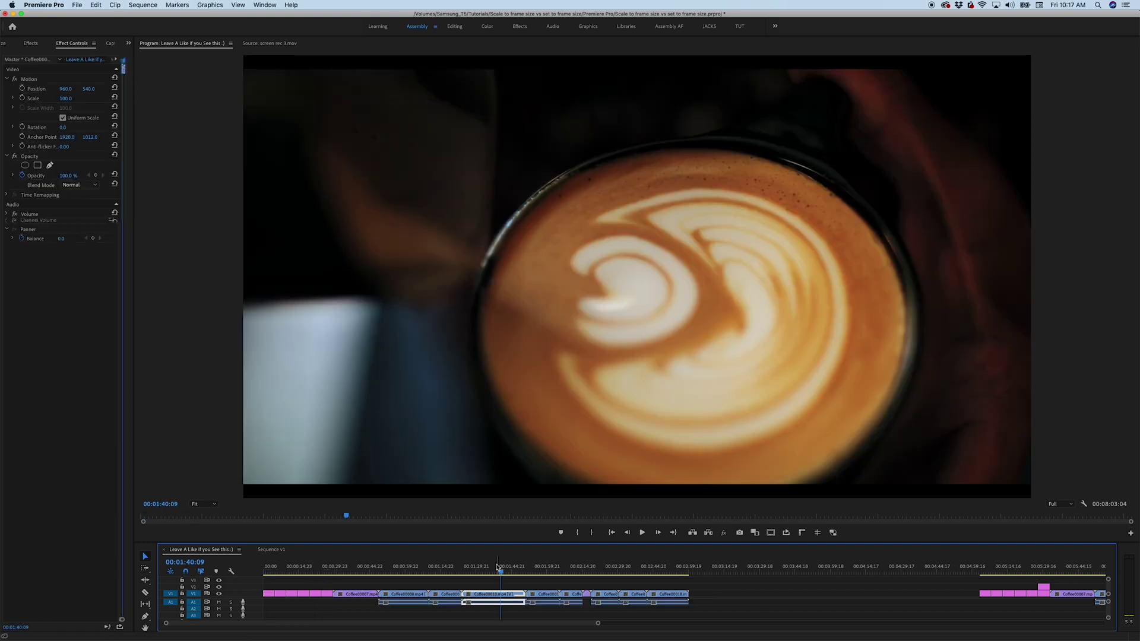
# - Examine the Motion position and scale values of the video clips and stills across the sequence
pyautogui.click(450, 568)
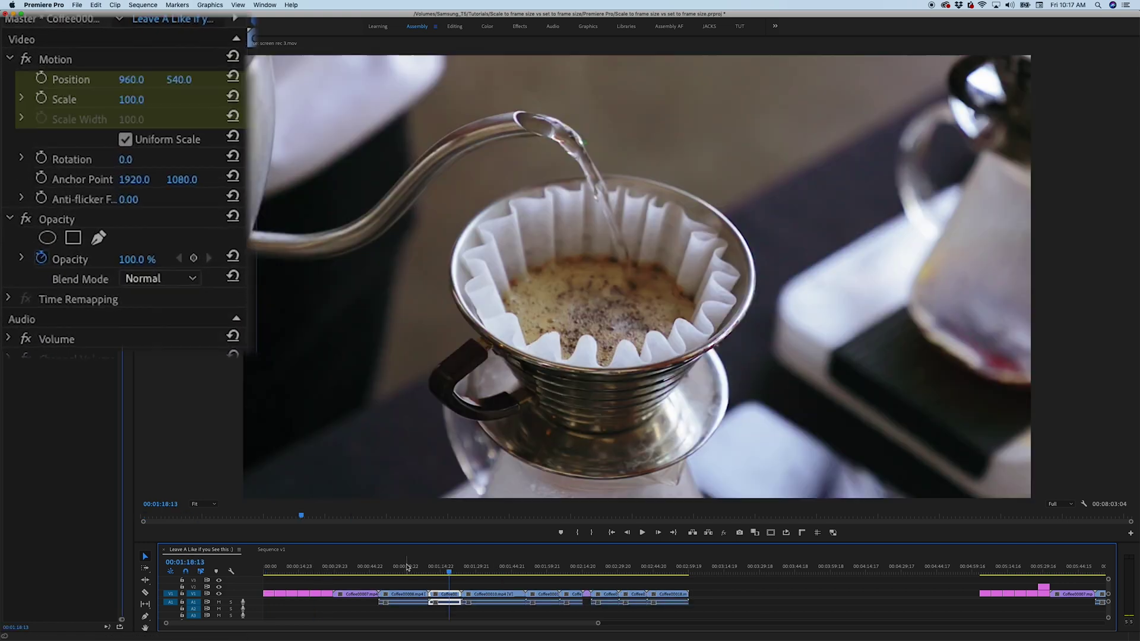
pyautogui.click(405, 568)
pyautogui.click(359, 568)
pyautogui.click(320, 569)
pyautogui.click(328, 569)
pyautogui.click(303, 568)
pyautogui.click(292, 571)
pyautogui.click(280, 572)
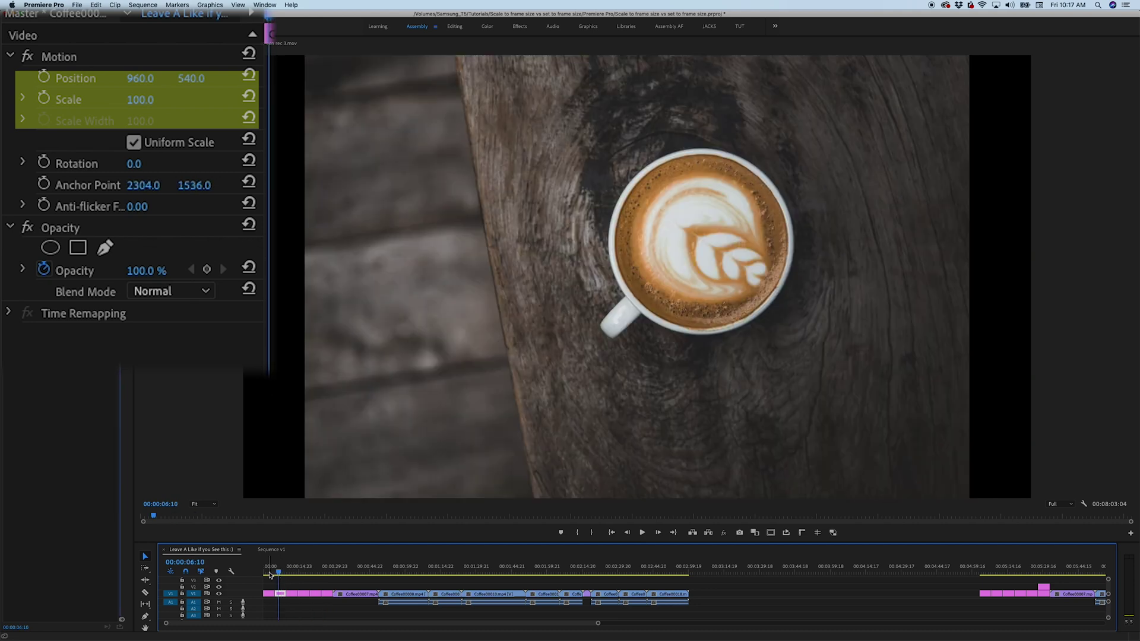
pyautogui.click(268, 571)
pyautogui.click(667, 571)
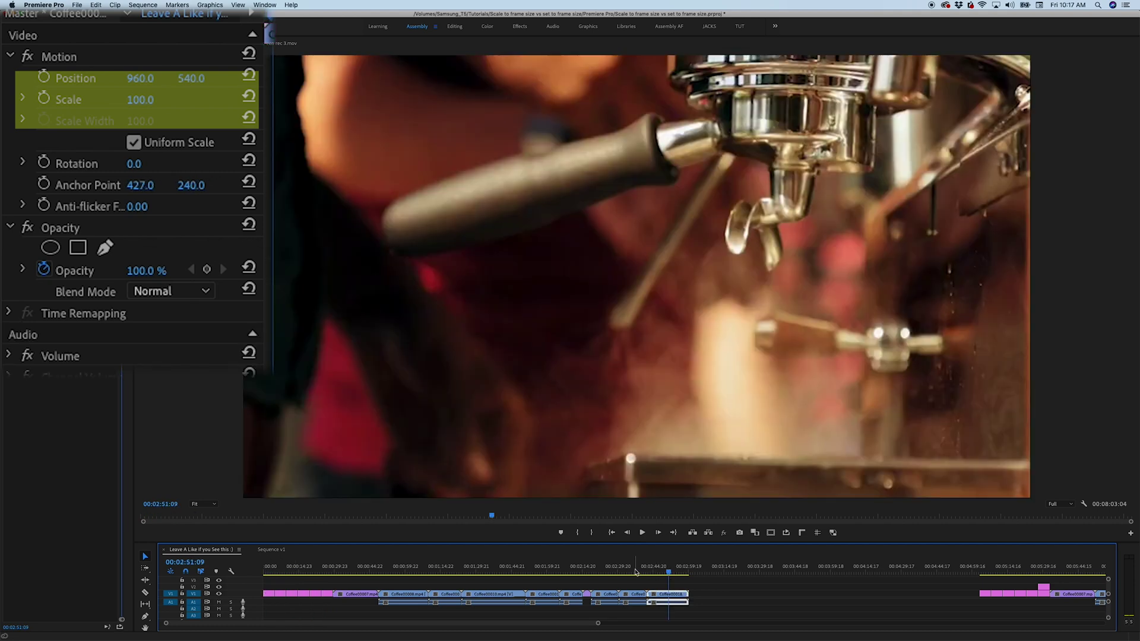
pyautogui.click(638, 571)
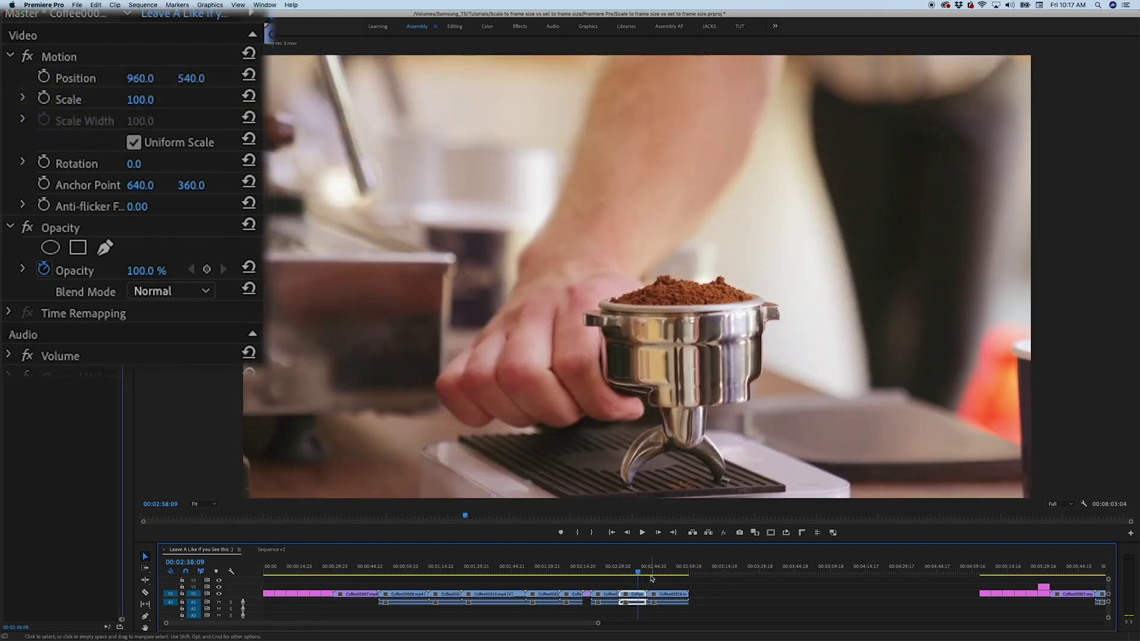
pyautogui.click(675, 569)
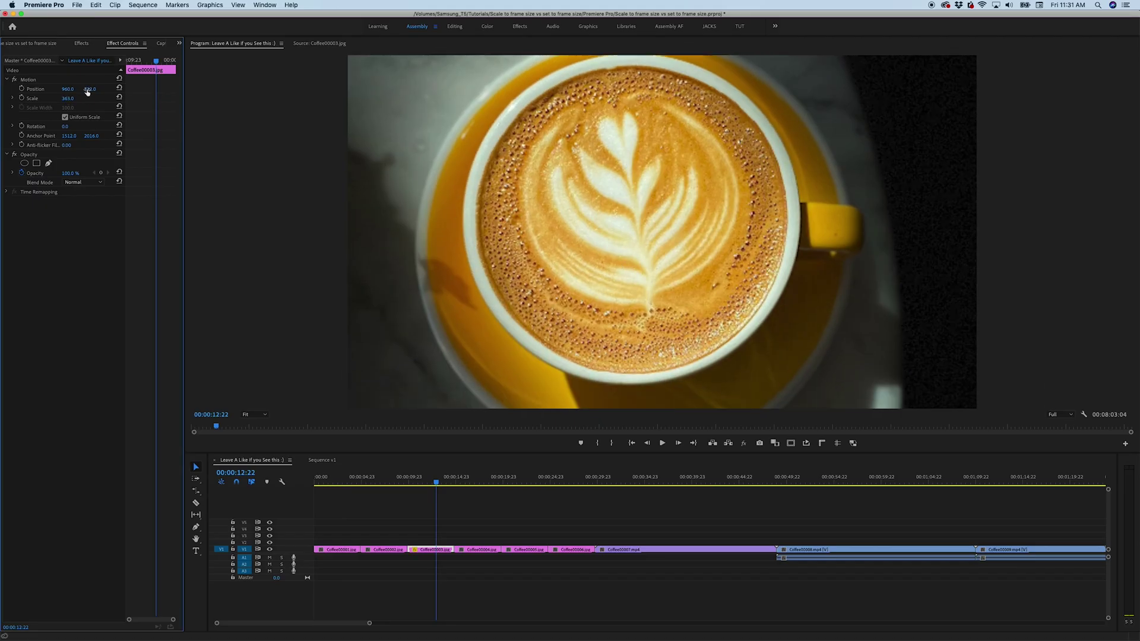
# - Apply Set to Frame Size to the copy of Coffee00003.jpg on the upper video track
pyautogui.moveTo(87, 91); pyautogui.dragTo(100, 89)
pyautogui.moveTo(437, 550); pyautogui.dragTo(439, 545)
pyautogui.rightClick(442, 547)
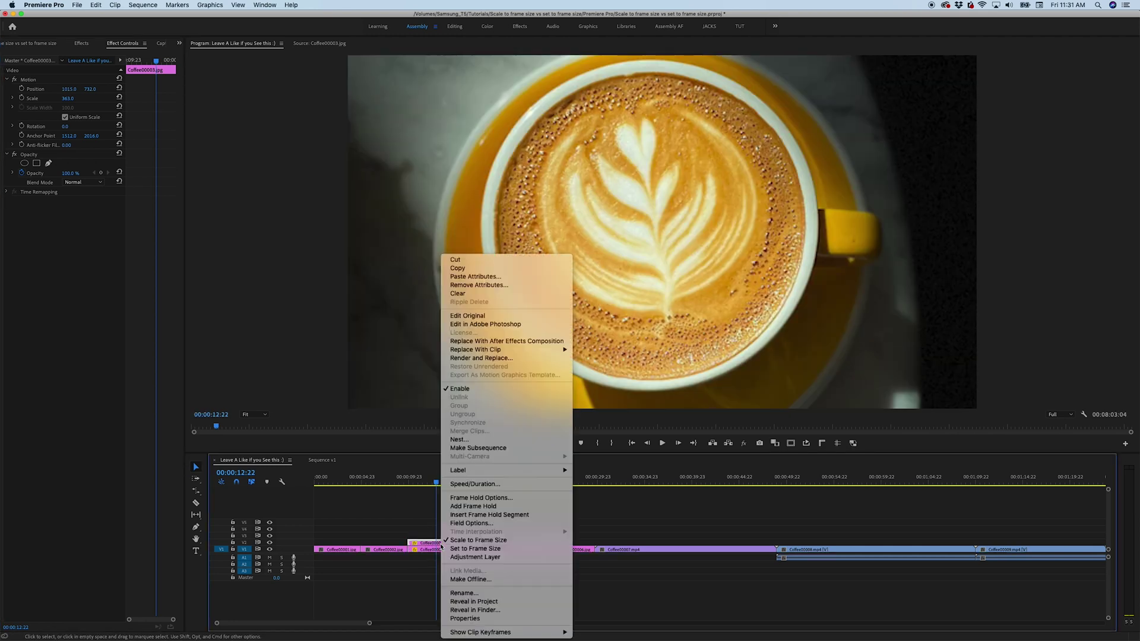
pyautogui.click(491, 548)
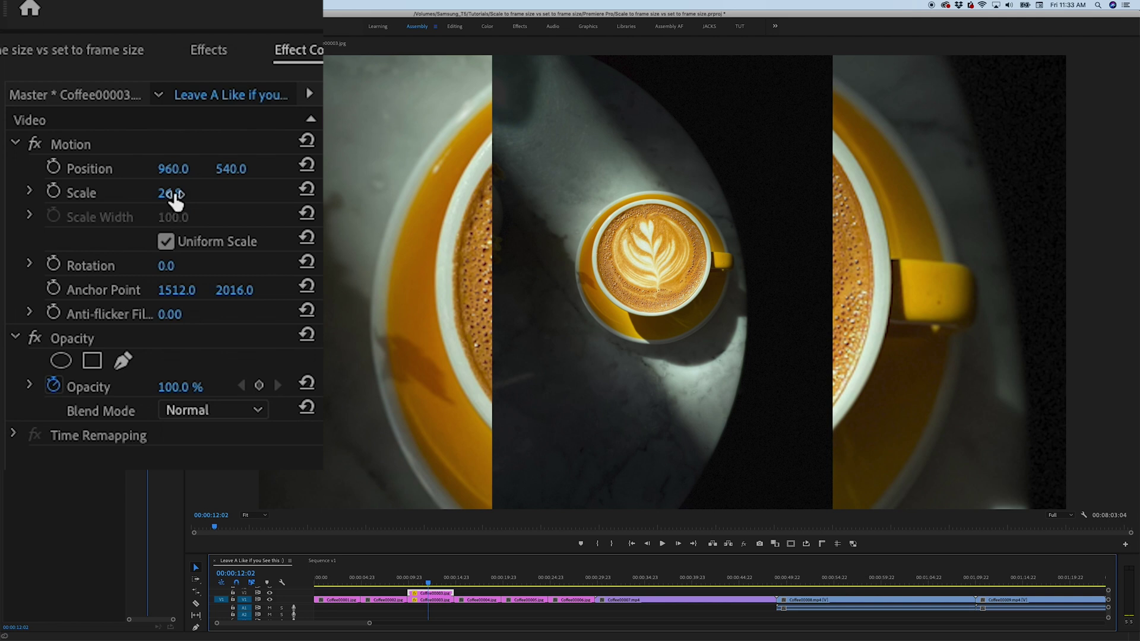
# - Try a different scale value on the fitted Coffee00003.jpg still
pyautogui.click(169, 193)
pyautogui.write('3')
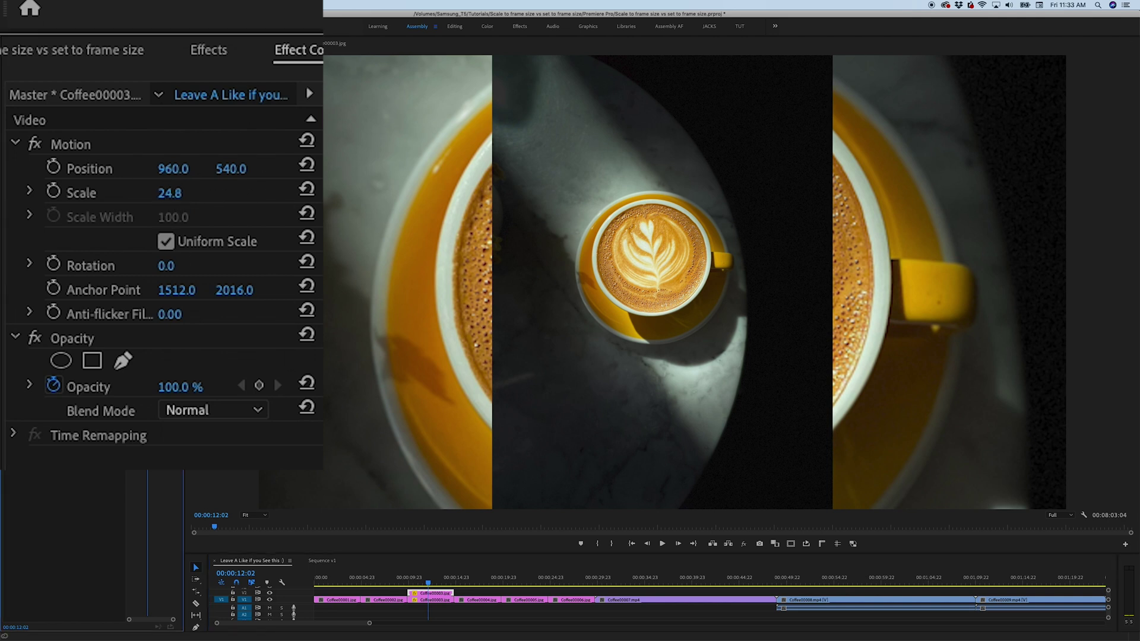
pyautogui.press('Return')
pyautogui.moveTo(166, 193); pyautogui.dragTo(191, 191)
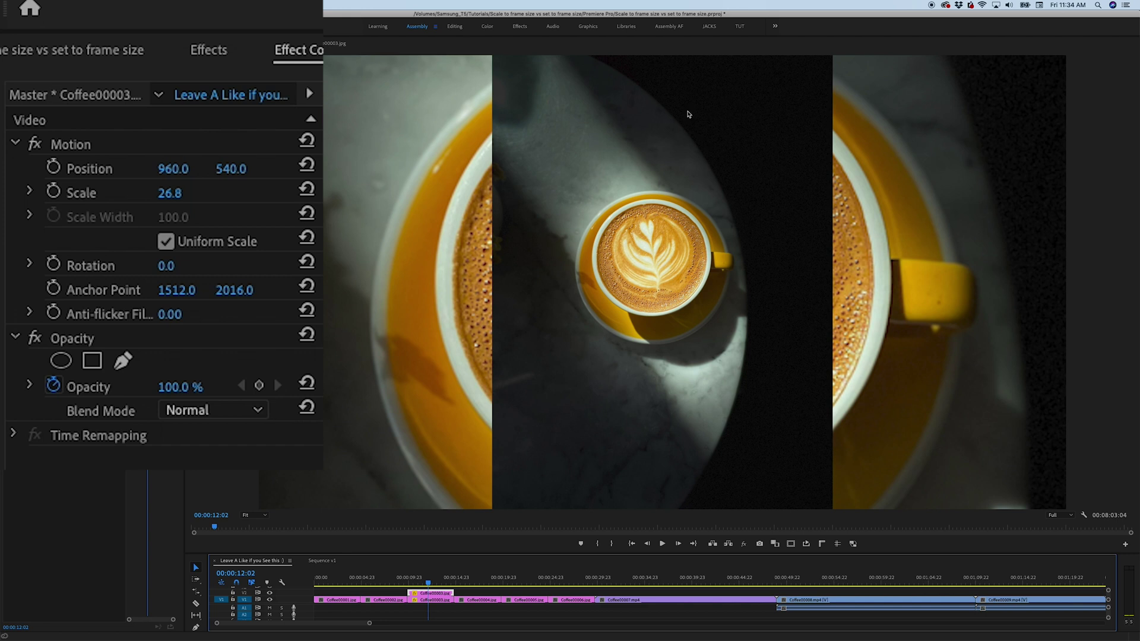
# - Enlarge Coffee00003.jpg to a scale of 85.8 and reposition it to 1024, 664
pyautogui.click(170, 193)
pyautogui.write('54.8')
pyautogui.press('Return')
pyautogui.moveTo(170, 193); pyautogui.dragTo(180, 169)
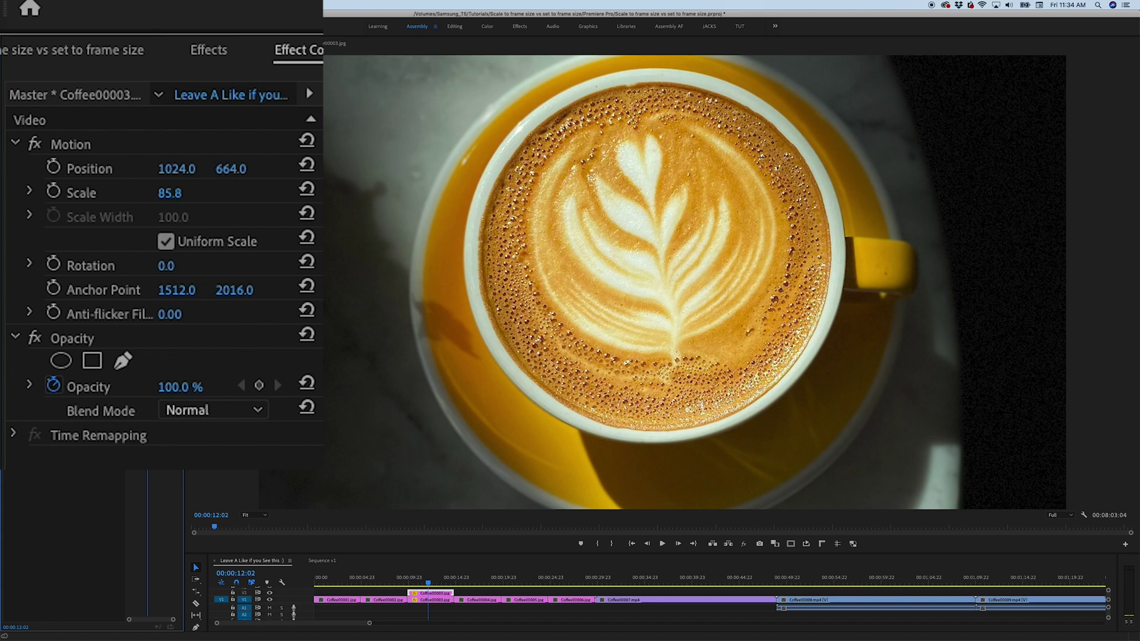
pyautogui.click(182, 193)
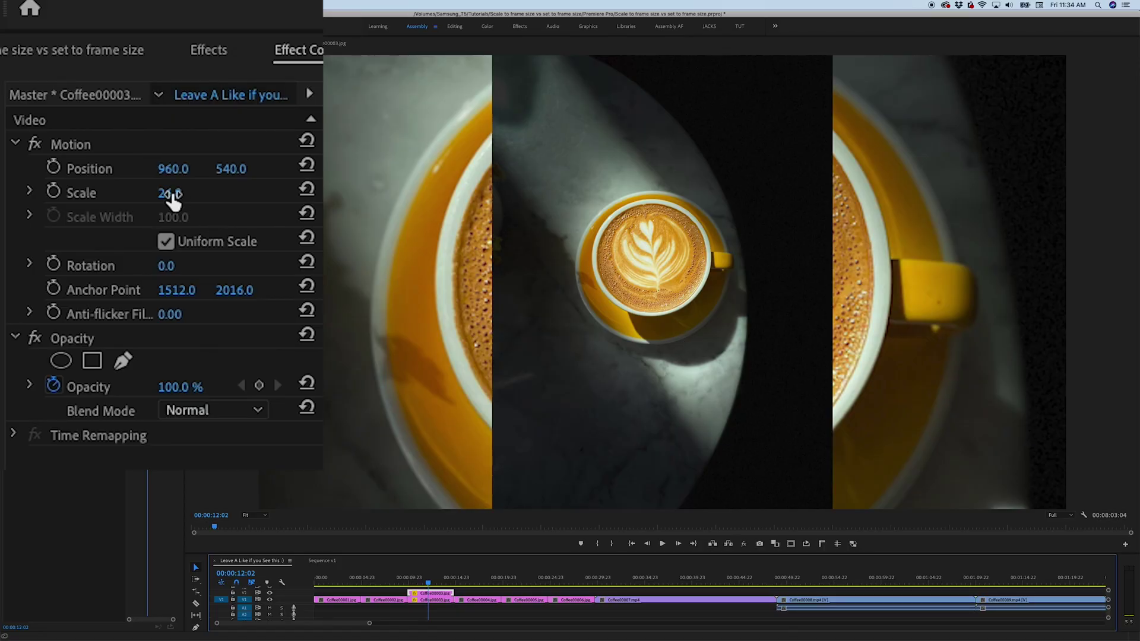
# - Scale the fitted Coffee00003.jpg to 85.8, set its vertical position to 664 and shift it horizontally
pyautogui.moveTo(168, 193)
pyautogui.mouseDown()
pyautogui.moveTo(202, 193)
pyautogui.moveTo(191, 194)
pyautogui.mouseUp()
pyautogui.moveTo(231, 169); pyautogui.dragTo(305, 169)
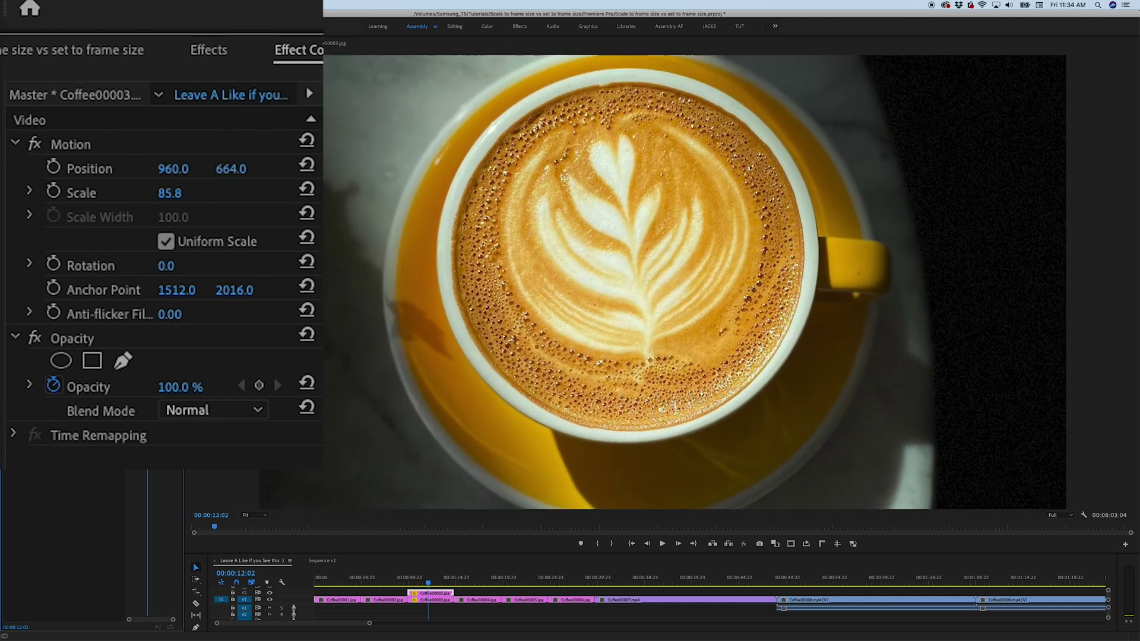
pyautogui.moveTo(173, 169); pyautogui.dragTo(217, 168)
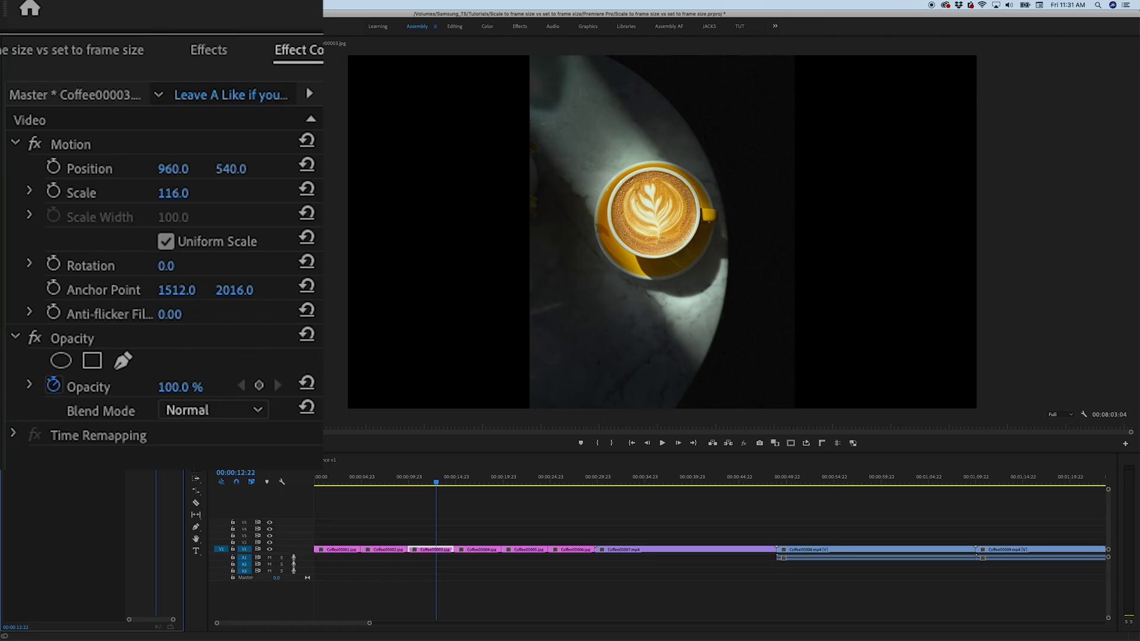
# - Enlarge the Scale to Frame Size version of Coffee00003.jpg to 363 and adjust its position to reframe the cup
pyautogui.moveTo(173, 193); pyautogui.dragTo(297, 177)
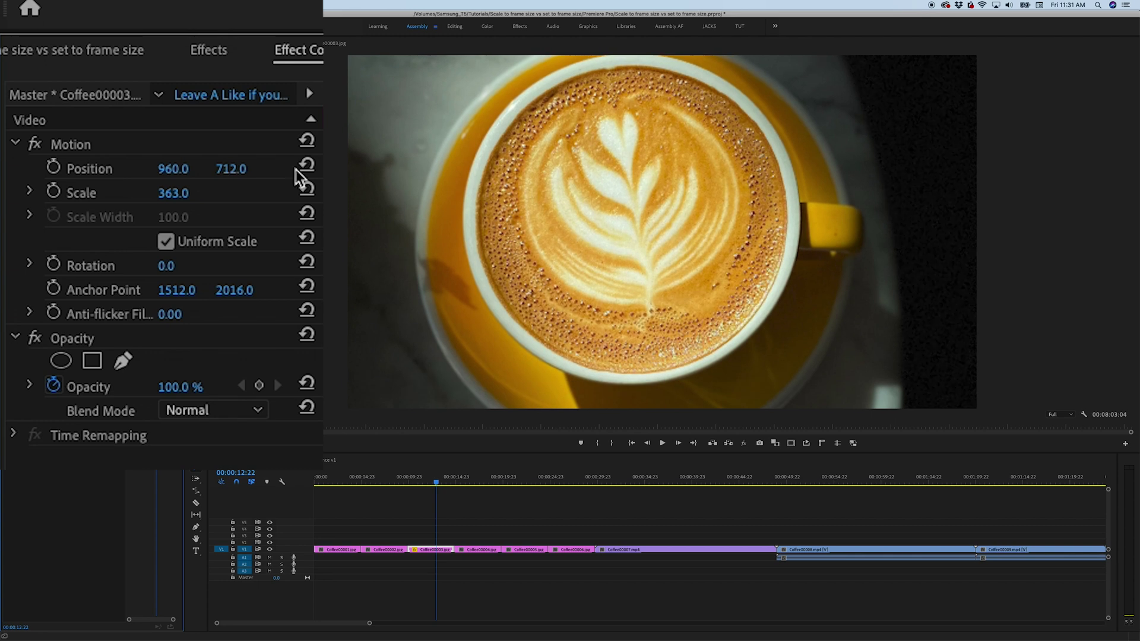
pyautogui.moveTo(221, 170); pyautogui.dragTo(249, 170)
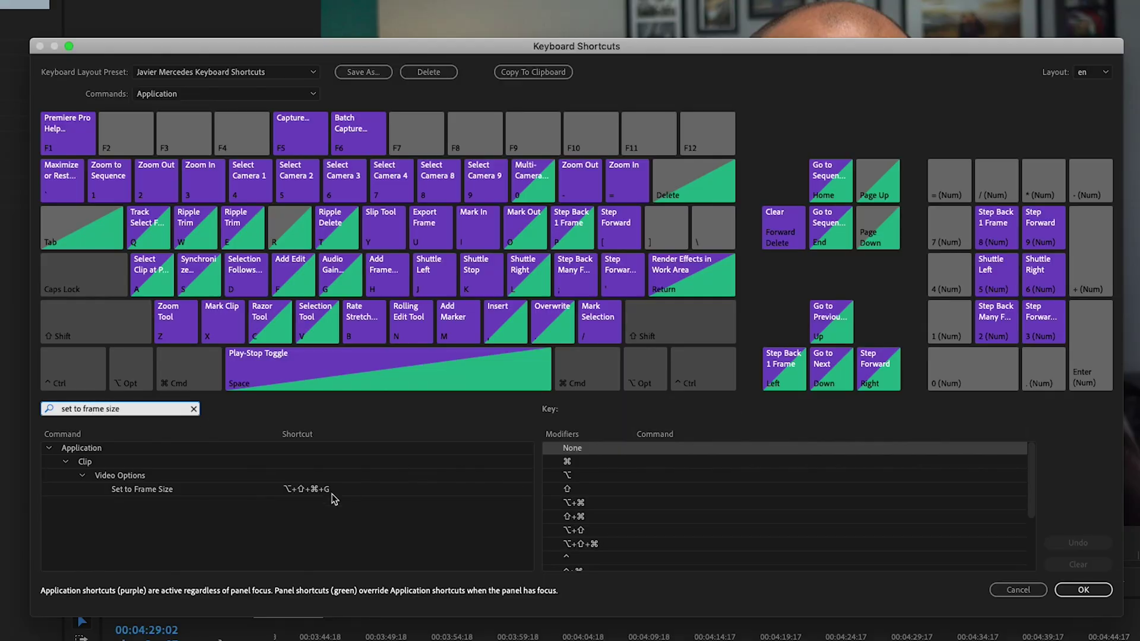
# - Assign the shortcut Option+Shift+Command+G to the Set to Frame Size command
pyautogui.click(351, 492)
pyautogui.click(343, 491)
pyautogui.click(286, 491)
pyautogui.press('alt+shift+super+g')
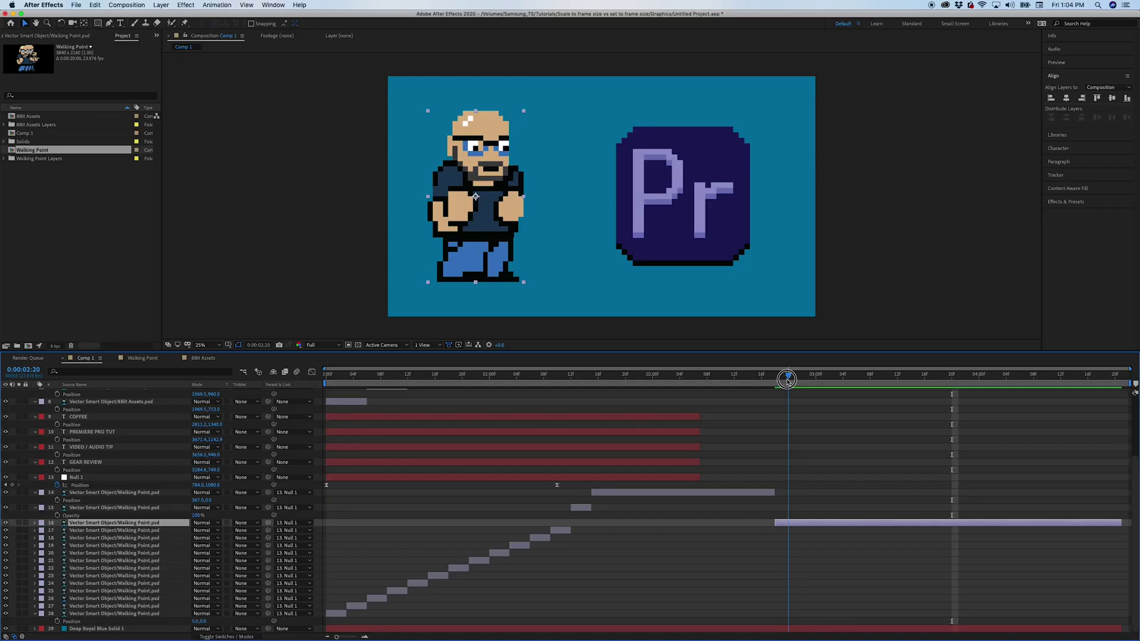
# - In After Effects, open the Transform options for the Walking Point layer visible at 0:00:02:20
pyautogui.click(830, 445)
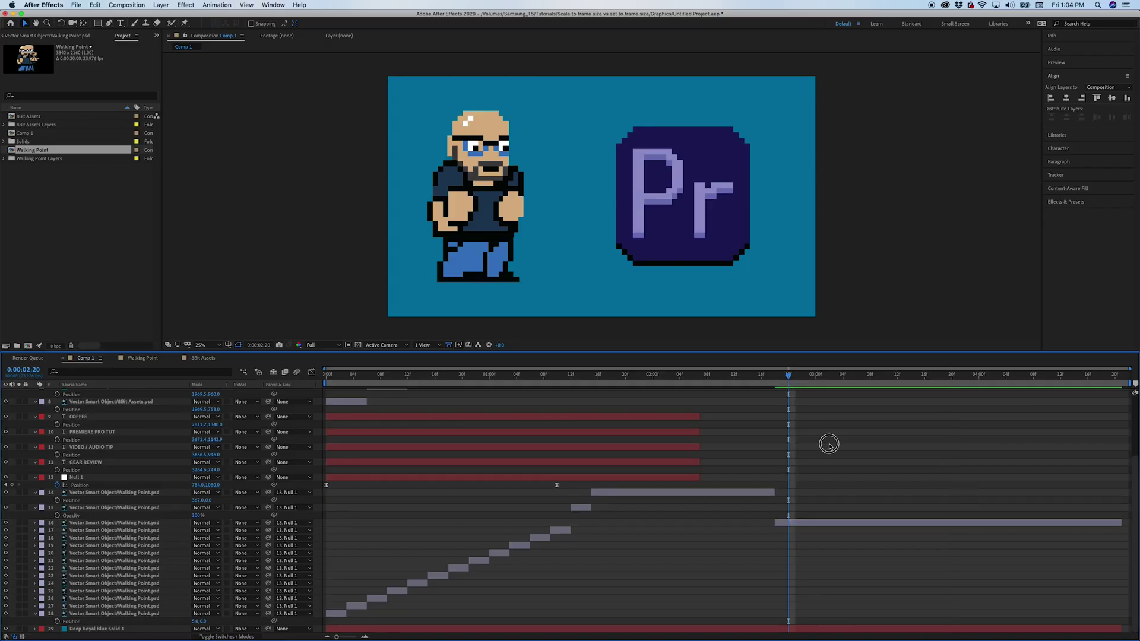
pyautogui.click(793, 523)
pyautogui.rightClick(793, 525)
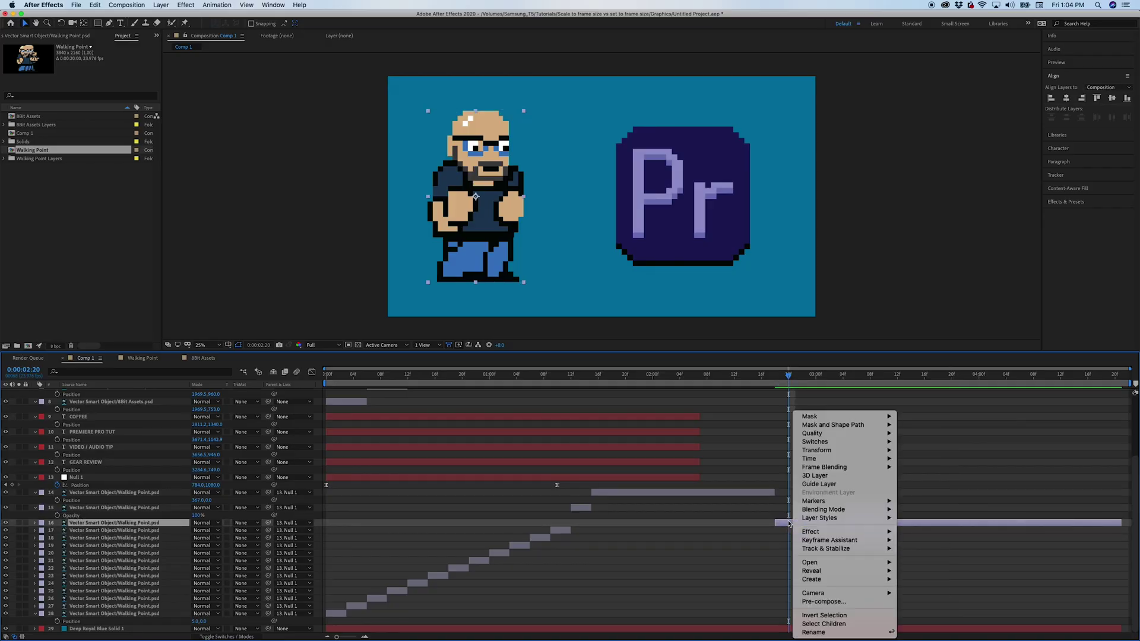
pyautogui.moveTo(805, 452)
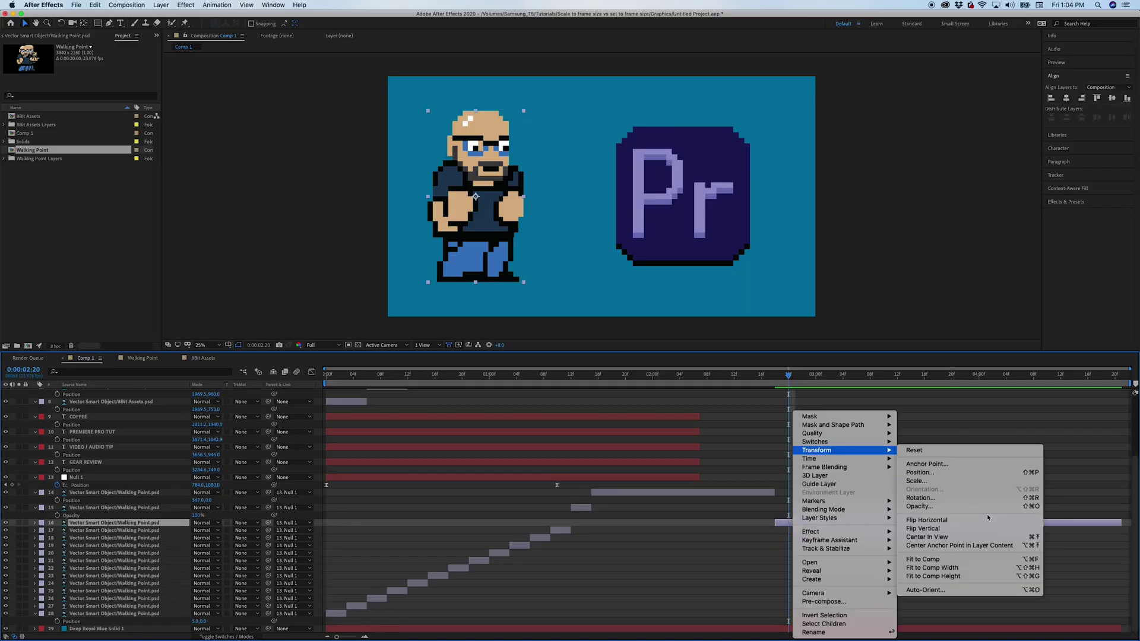